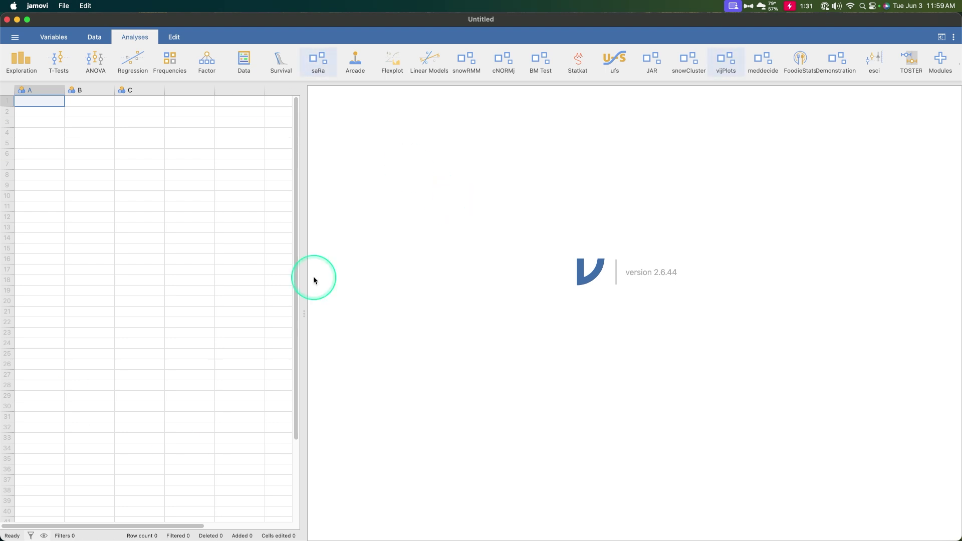
Switch to Excel and examine the Gender and Rating columns of gender_ratings.csv
{"action": "left_click", "coordinate": [89, 164]}
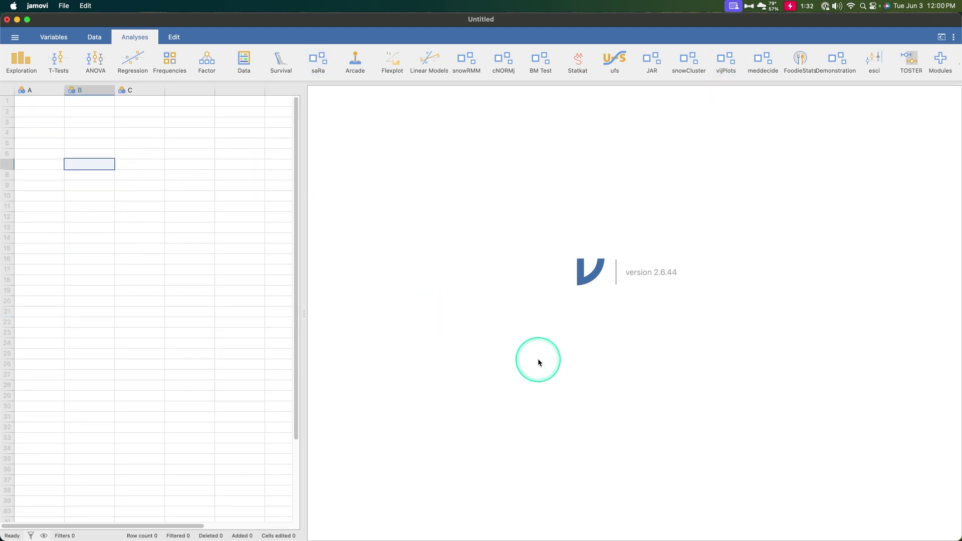
{"action": "key", "text": "super+Tab"}
{"action": "scroll", "coordinate": [176, 226], "scroll_direction": "down", "scroll_amount": 5}
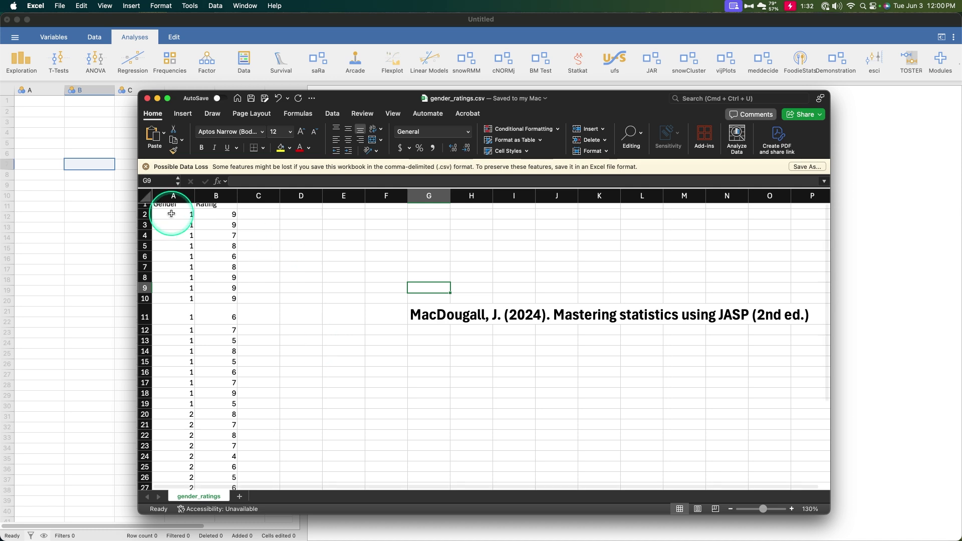
{"action": "scroll", "coordinate": [176, 246], "scroll_direction": "up", "scroll_amount": 5}
{"action": "scroll", "coordinate": [165, 331], "scroll_direction": "down", "scroll_amount": 5}
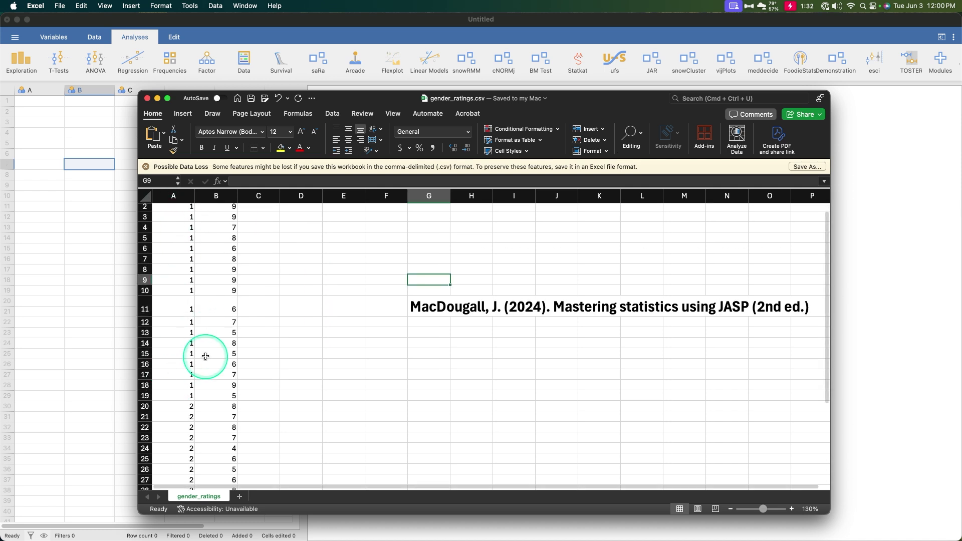
{"action": "scroll", "coordinate": [275, 365], "scroll_direction": "up", "scroll_amount": 5}
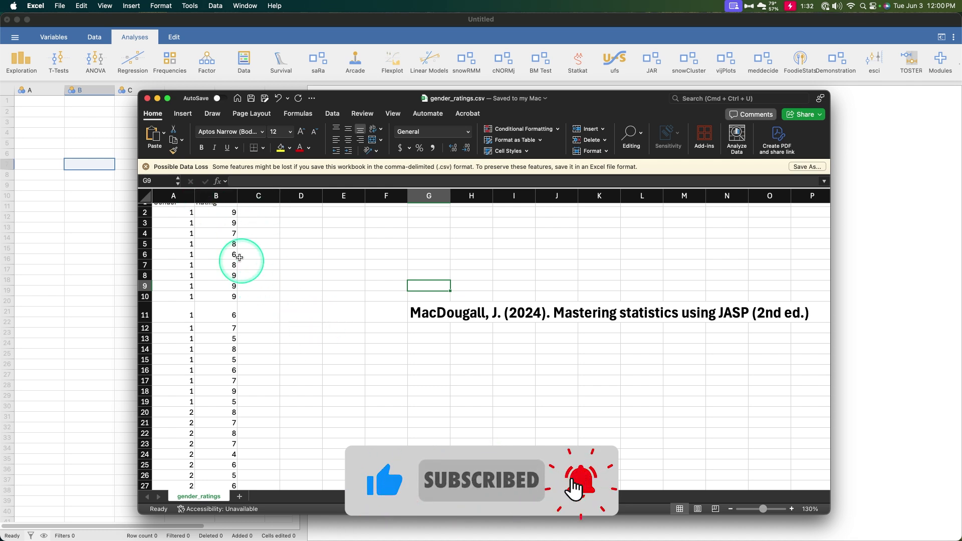
{"action": "scroll", "coordinate": [246, 250], "scroll_direction": "down", "scroll_amount": 7}
{"action": "scroll", "coordinate": [254, 266], "scroll_direction": "up", "scroll_amount": 7}
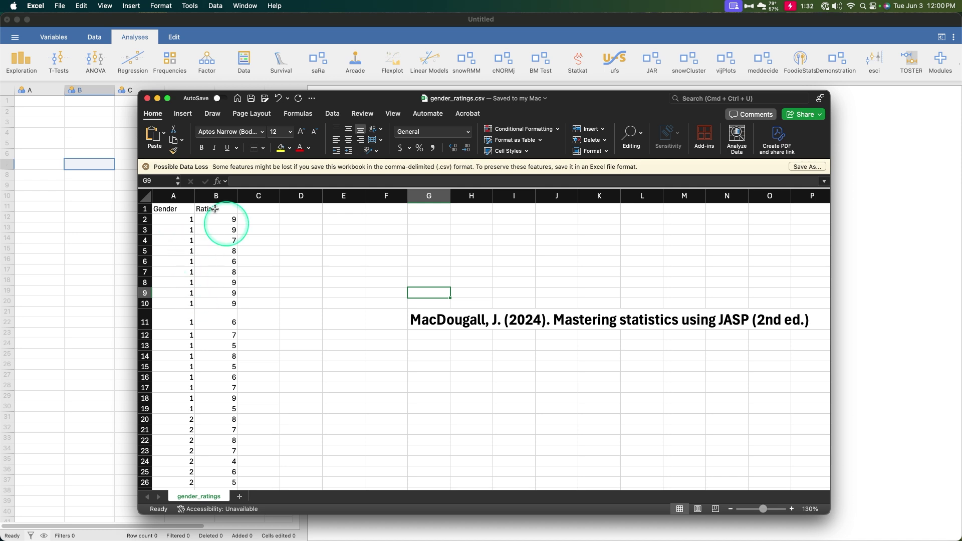
Return to jamovi and rename variable A as Gender
{"action": "left_click", "coordinate": [77, 146]}
{"action": "double_click", "coordinate": [44, 90]}
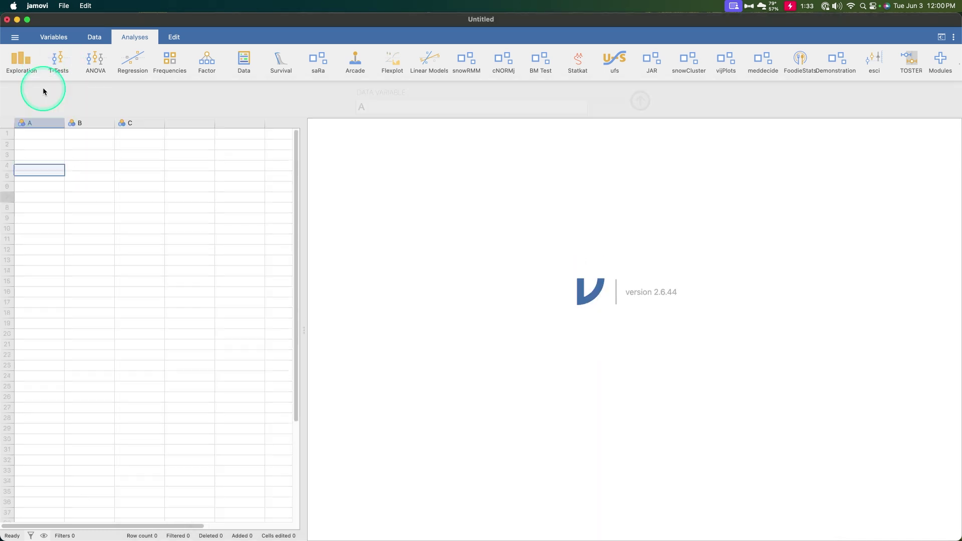
{"action": "type", "text": "G"}
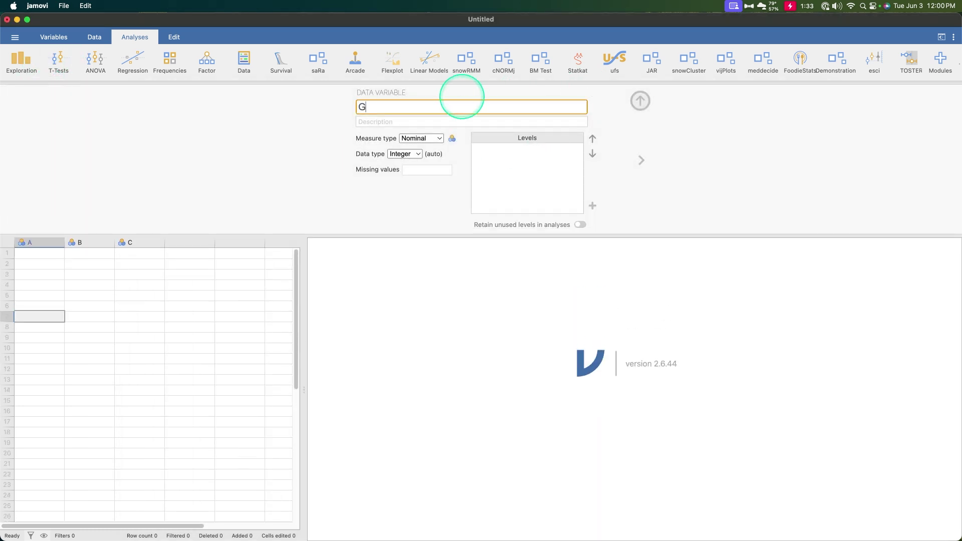
{"action": "type", "text": "end"}
{"action": "key", "text": "BackSpace"}
{"action": "type", "text": "nde"}
{"action": "key", "text": "Return"}
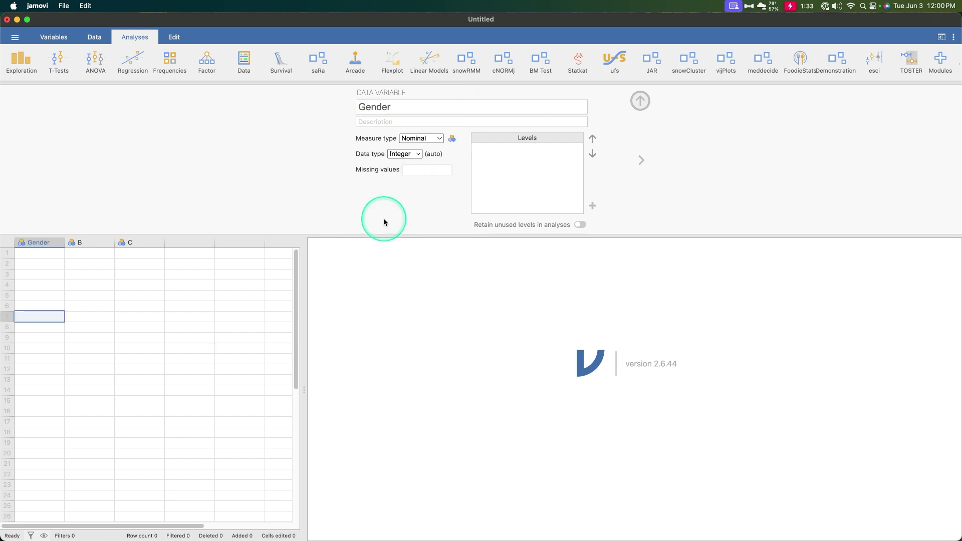
Rename variable B as Rating and set its measure type to Continuous
{"action": "left_click", "coordinate": [637, 159]}
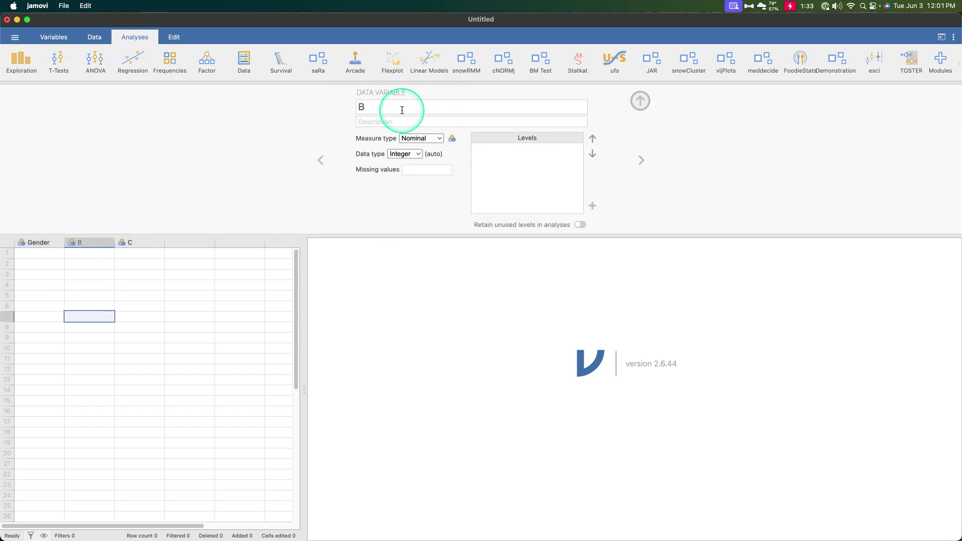
{"action": "left_click", "coordinate": [402, 108]}
{"action": "type", "text": "arrt"}
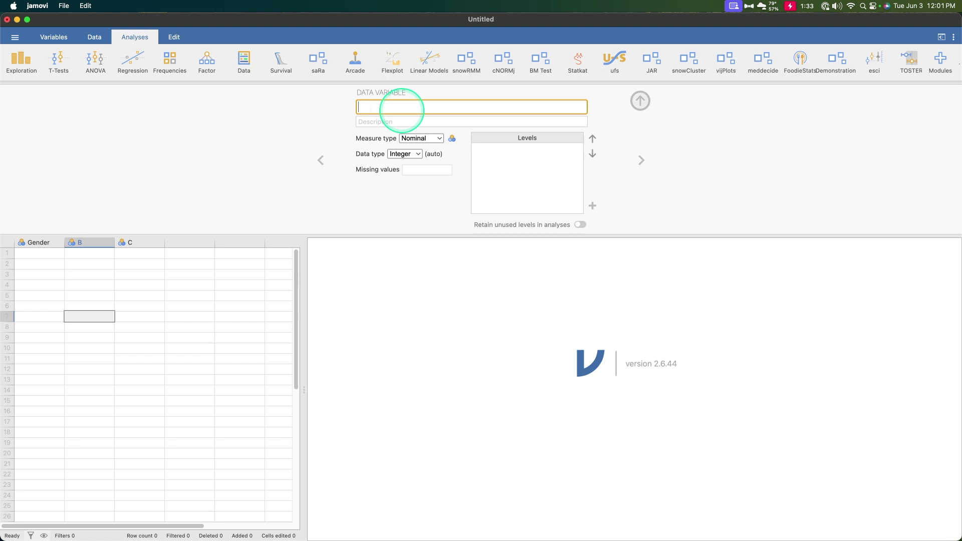
{"action": "type", "text": "Rating"}
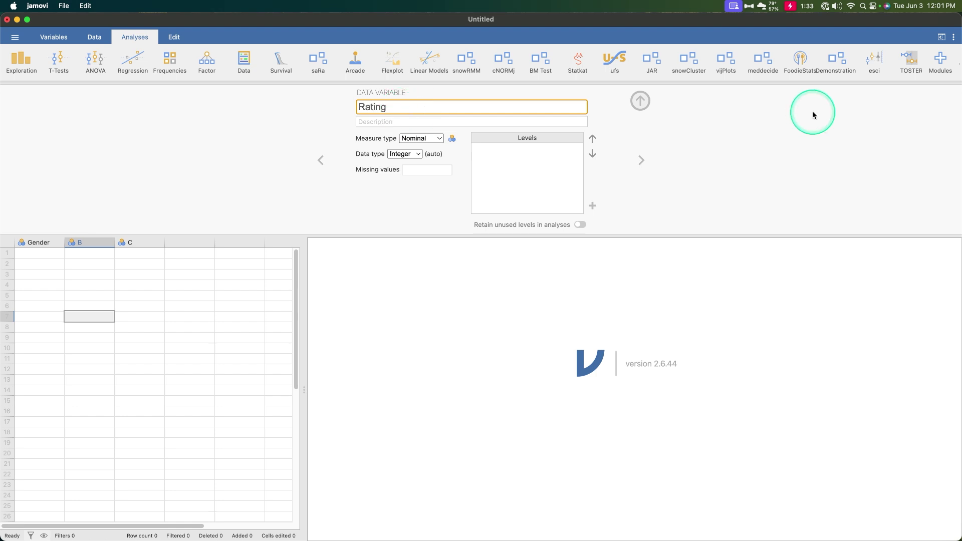
{"action": "left_click", "coordinate": [436, 139]}
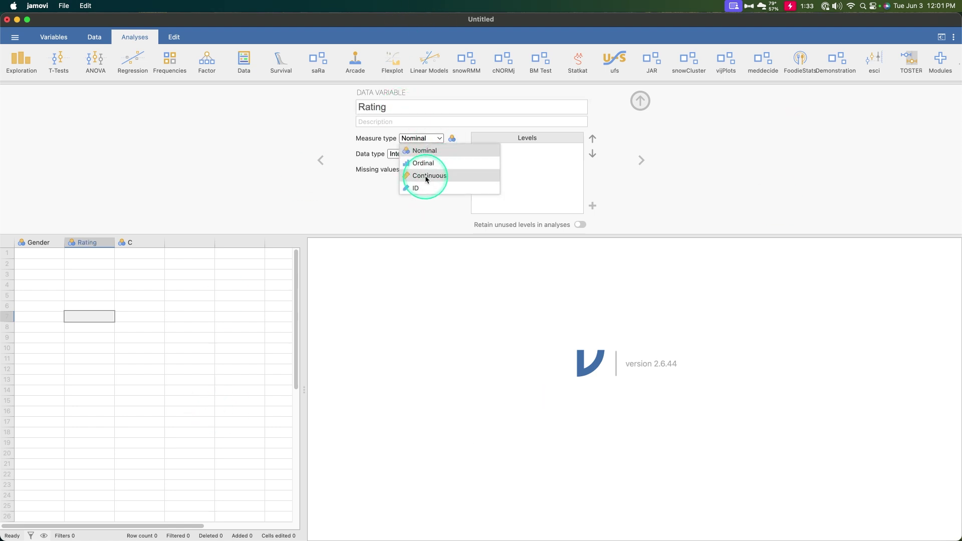
{"action": "left_click", "coordinate": [427, 176]}
{"action": "left_click", "coordinate": [440, 139]}
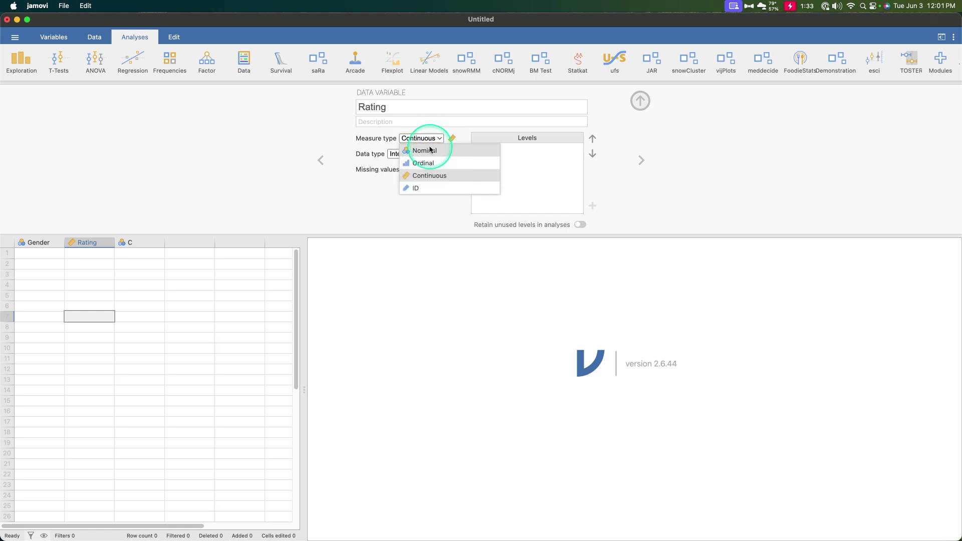
{"action": "left_click", "coordinate": [308, 206]}
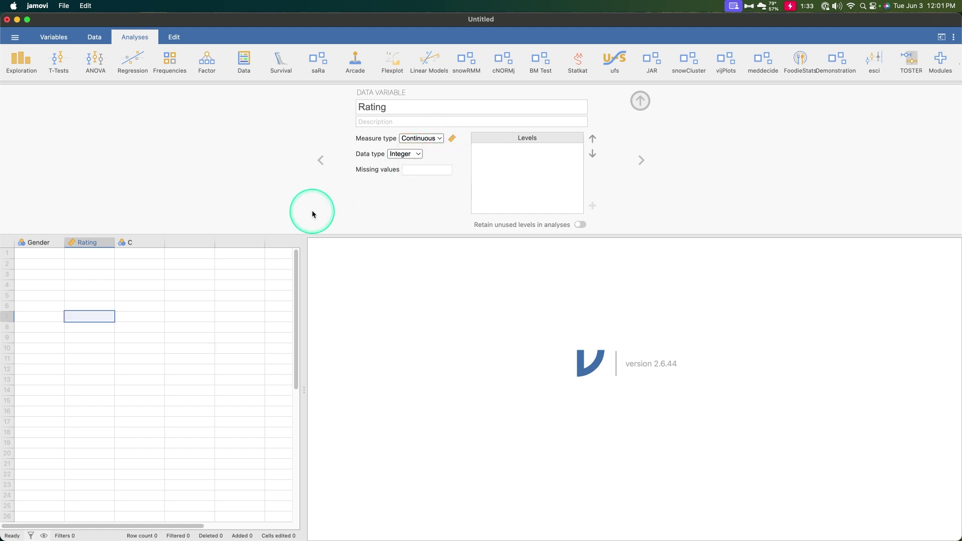
Delete the unused variable C from the dataset
{"action": "left_click", "coordinate": [641, 161]}
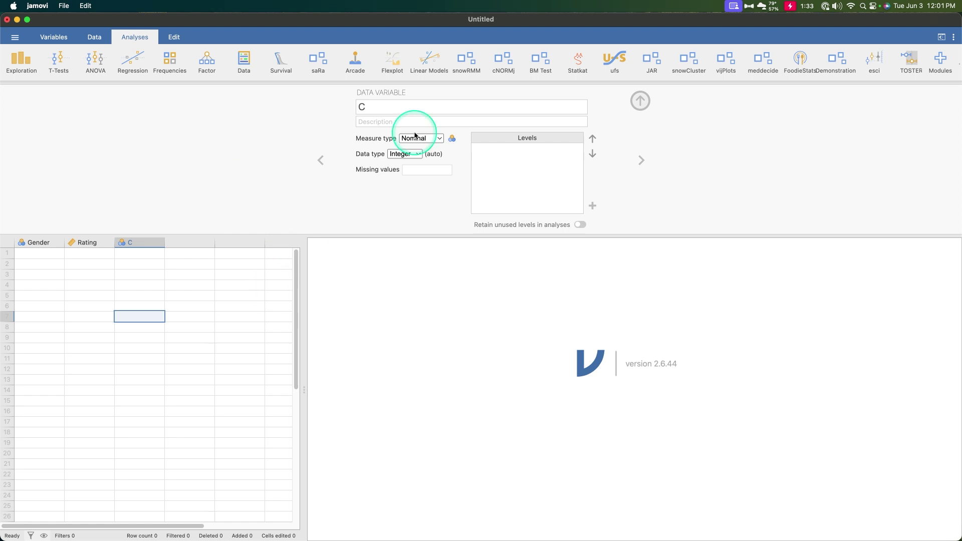
{"action": "right_click", "coordinate": [153, 242]}
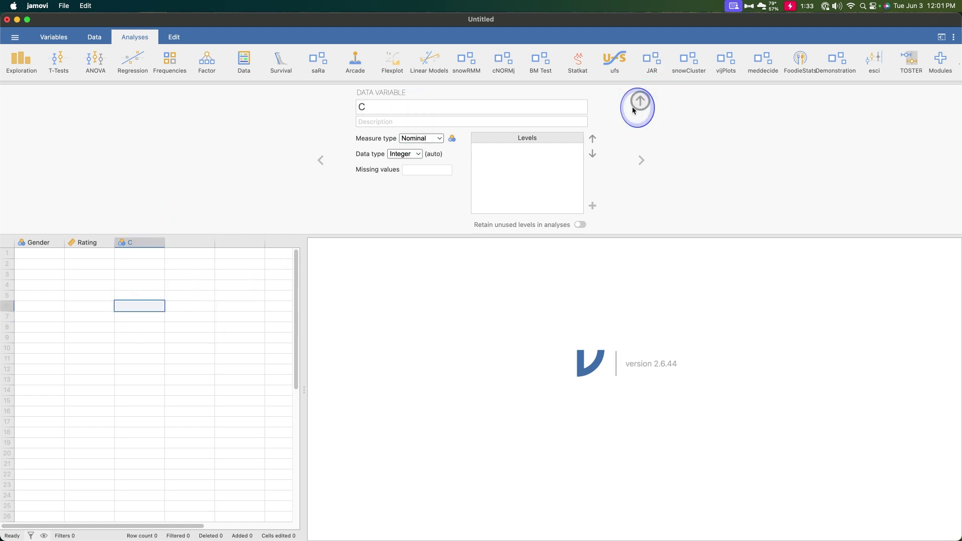
{"action": "left_click", "coordinate": [637, 103]}
{"action": "left_click", "coordinate": [174, 36]}
{"action": "right_click", "coordinate": [142, 90]}
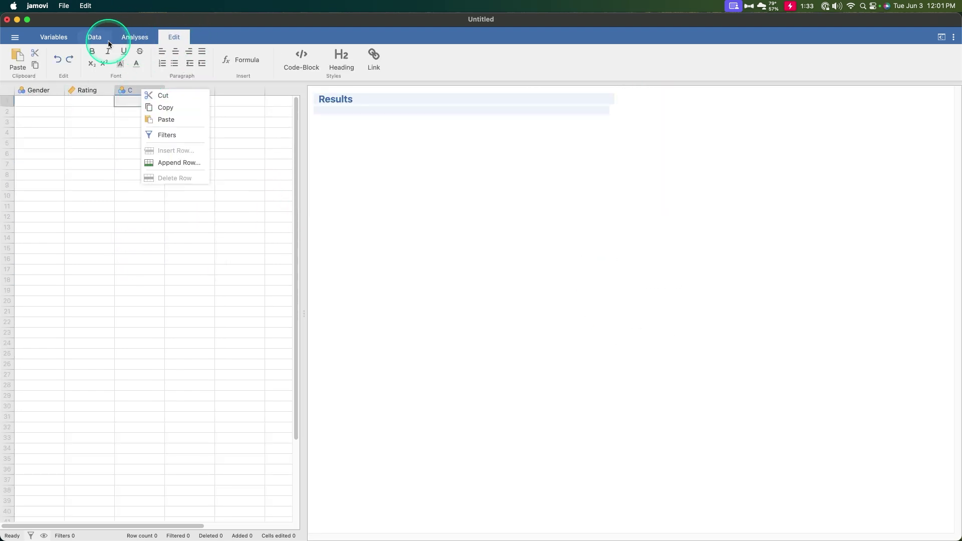
{"action": "left_click", "coordinate": [70, 37]}
{"action": "double_click", "coordinate": [39, 152]}
{"action": "right_click", "coordinate": [39, 152]}
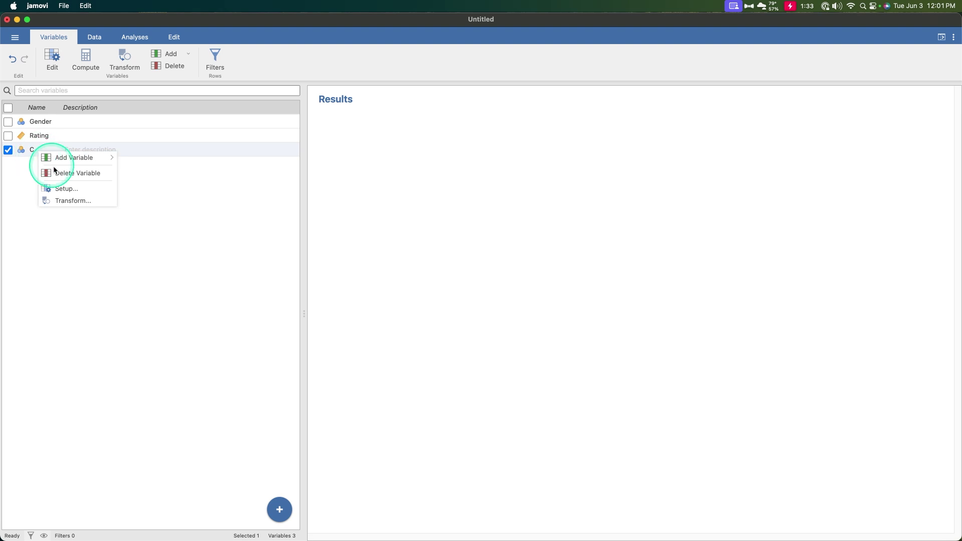
{"action": "left_click", "coordinate": [70, 172]}
{"action": "left_click", "coordinate": [445, 175]}
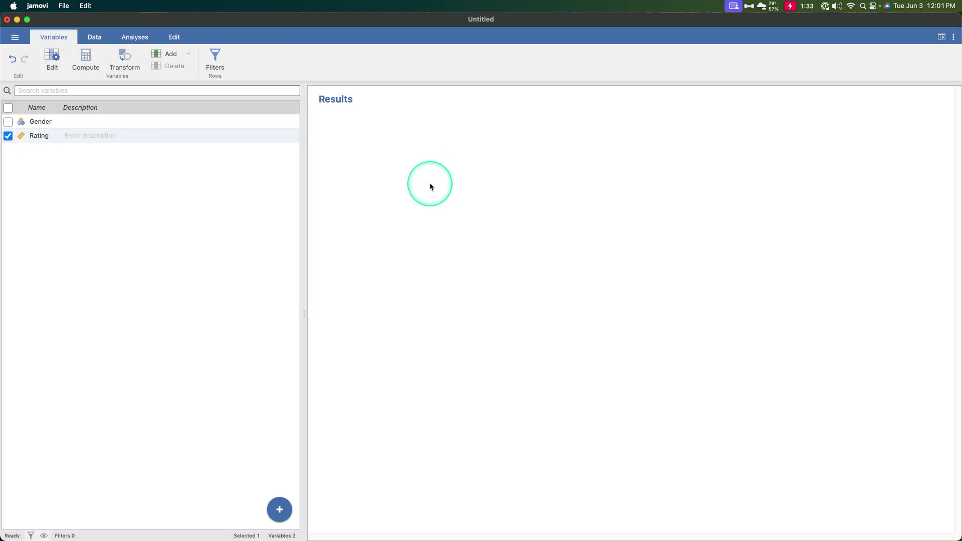
Switch to Excel and copy the gender and rating values in A2:B37, without the headers
{"action": "left_click", "coordinate": [94, 37]}
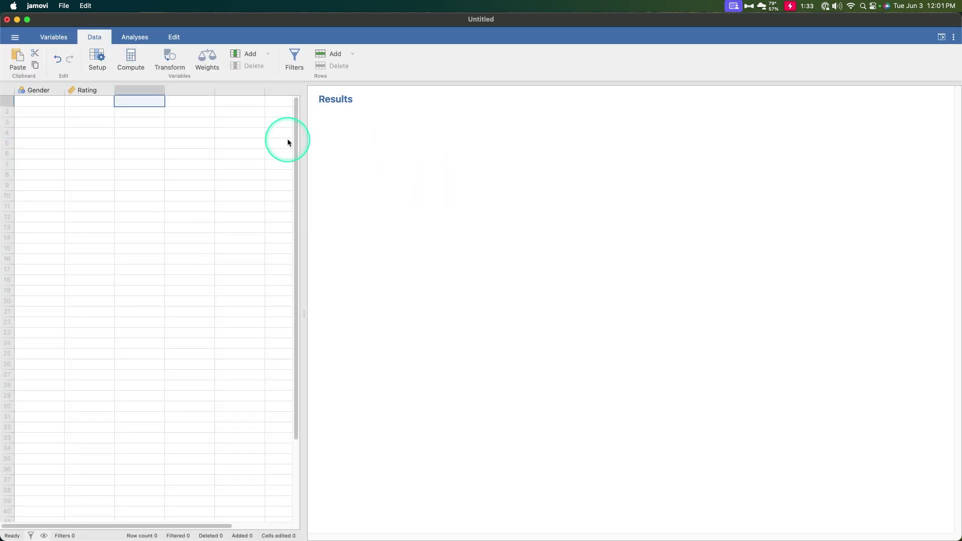
{"action": "key", "text": "ctrl+Up"}
{"action": "left_click", "coordinate": [709, 460]}
{"action": "left_click", "coordinate": [171, 219]}
{"action": "left_click_drag", "start_coordinate": [171, 219], "coordinate": [217, 478]}
{"action": "key", "text": "super+c"}
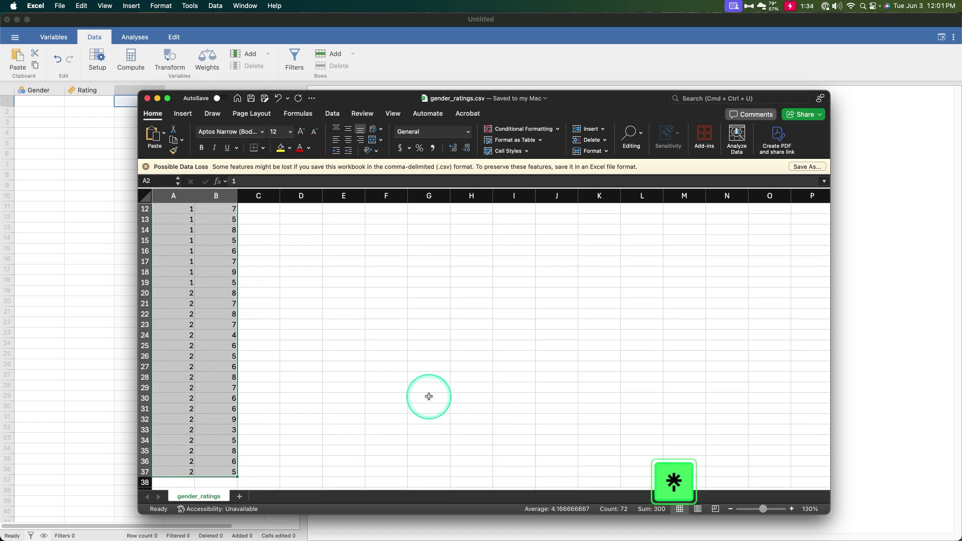
Return to jamovi and paste the copied values into rows 1 to 36 of the Gender and Rating columns
{"action": "scroll", "coordinate": [425, 395], "scroll_direction": "up", "scroll_amount": 5}
{"action": "left_click", "coordinate": [51, 111]}
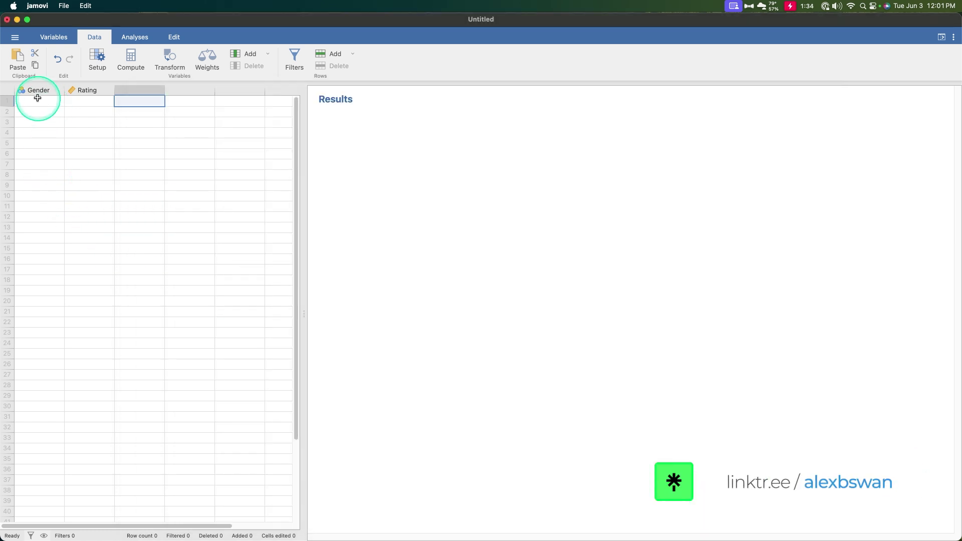
{"action": "left_click_drag", "start_coordinate": [35, 101], "coordinate": [104, 325]}
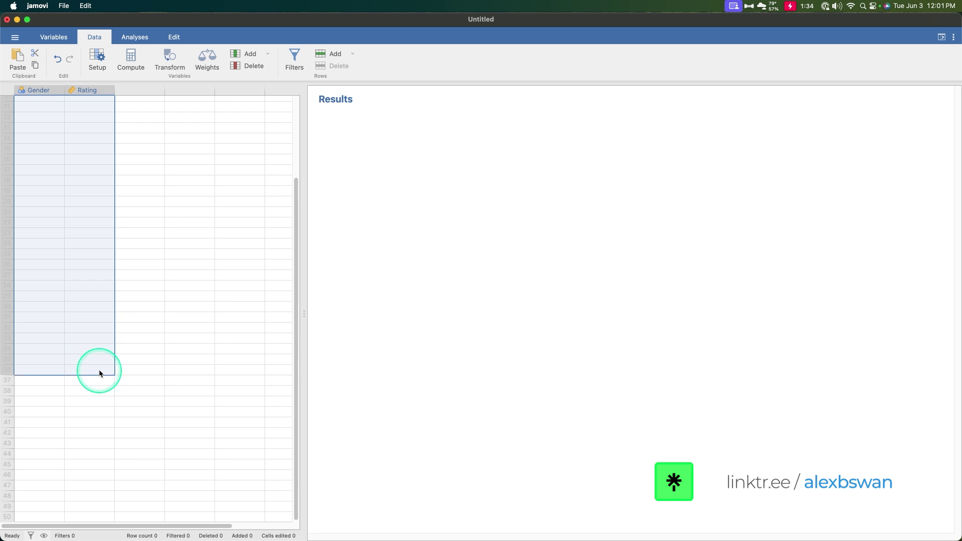
{"action": "key", "text": "super+v"}
{"action": "left_click", "coordinate": [168, 362]}
{"action": "left_click", "coordinate": [189, 279]}
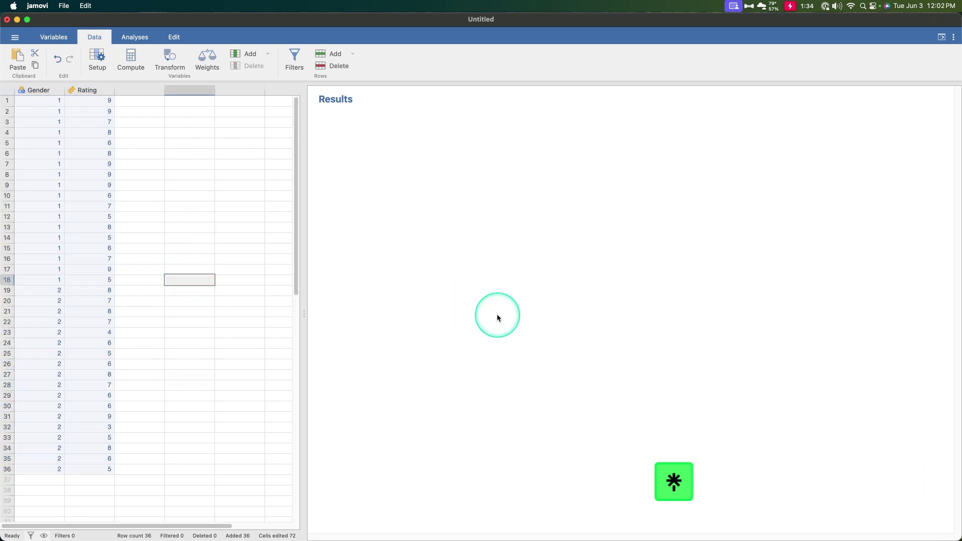
Create a Correlation Matrix analysis of Rating and Gender and add the correlation matrix plot
{"action": "left_click", "coordinate": [129, 37]}
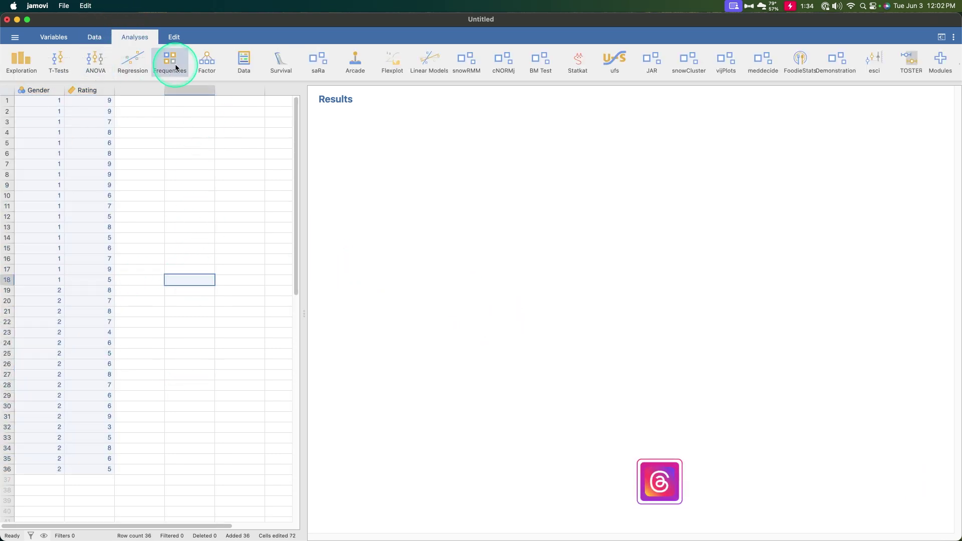
{"action": "left_click", "coordinate": [139, 60]}
{"action": "left_click", "coordinate": [142, 88]}
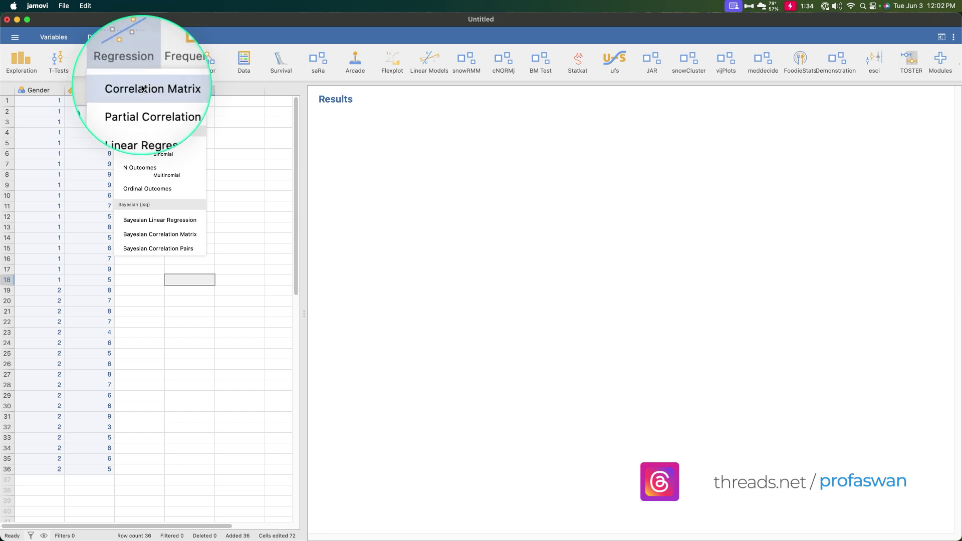
{"action": "left_click", "coordinate": [53, 132]}
{"action": "left_click", "coordinate": [55, 140], "text": "shift"}
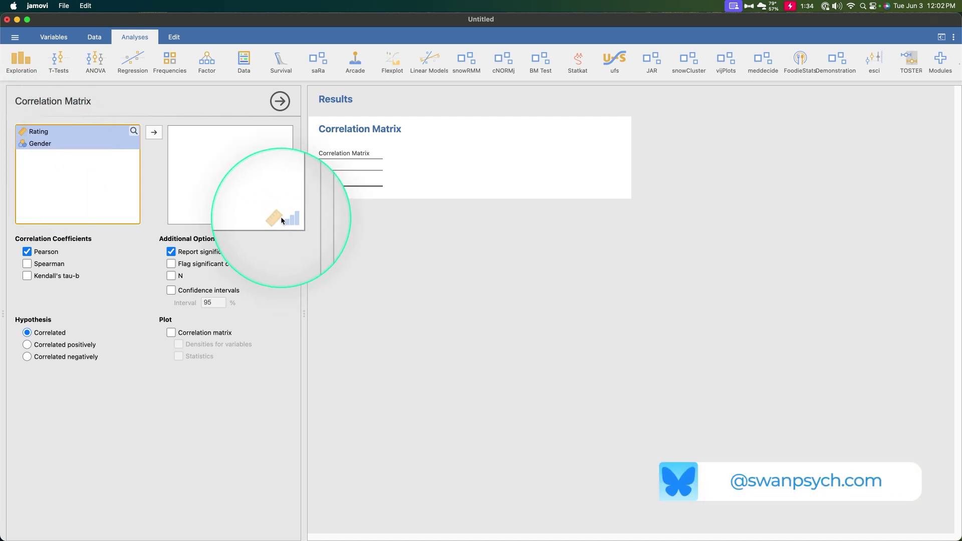
{"action": "left_click", "coordinate": [155, 131]}
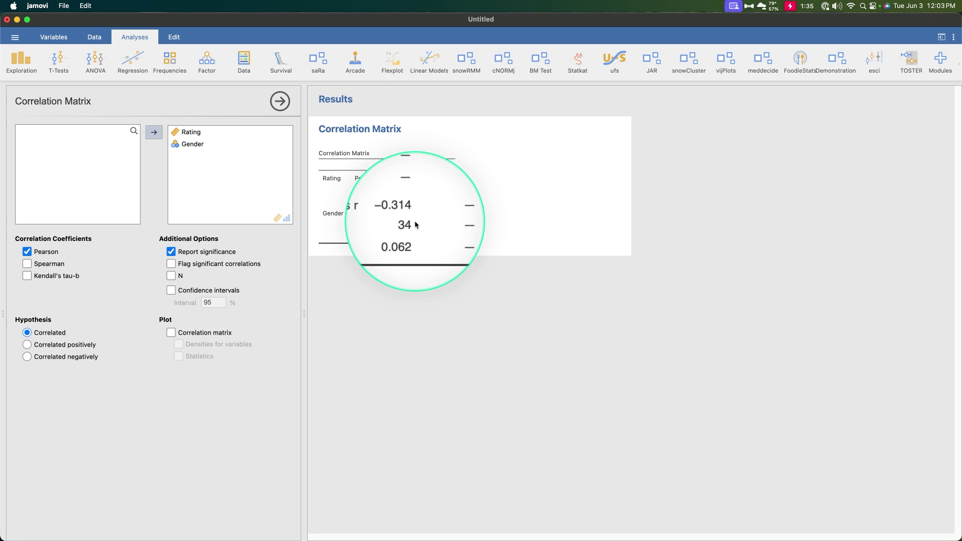
{"action": "left_click", "coordinate": [201, 333]}
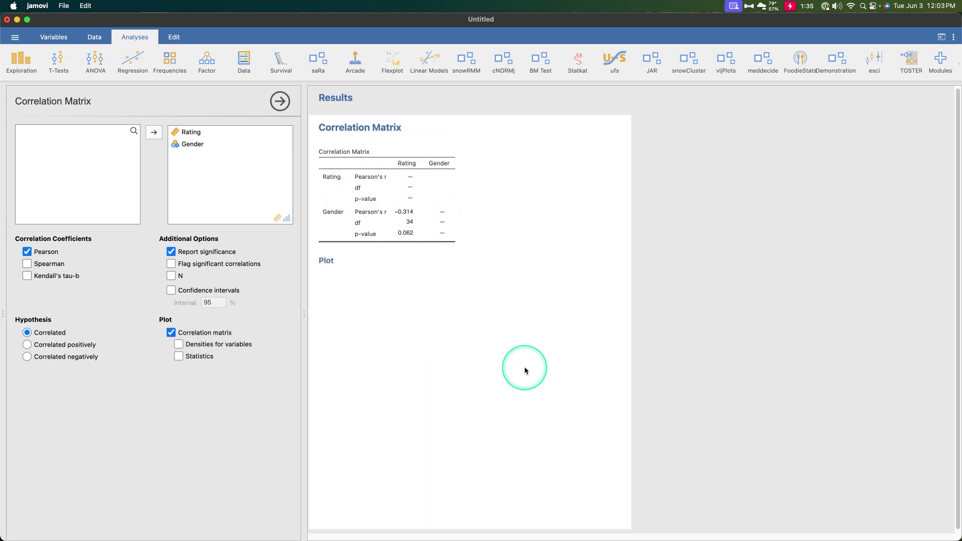